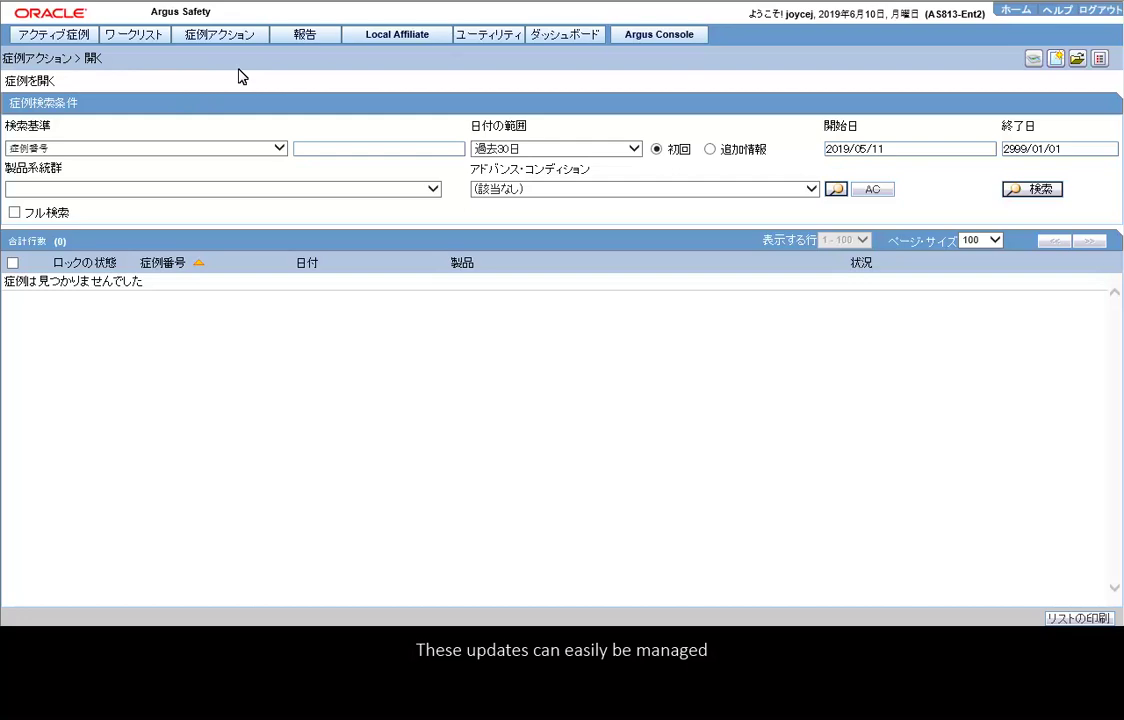
# Go to 報告 > 定期報告 > 定期報告・再審査報告 to list the 15 draft reports
pyautogui.click(324, 44)
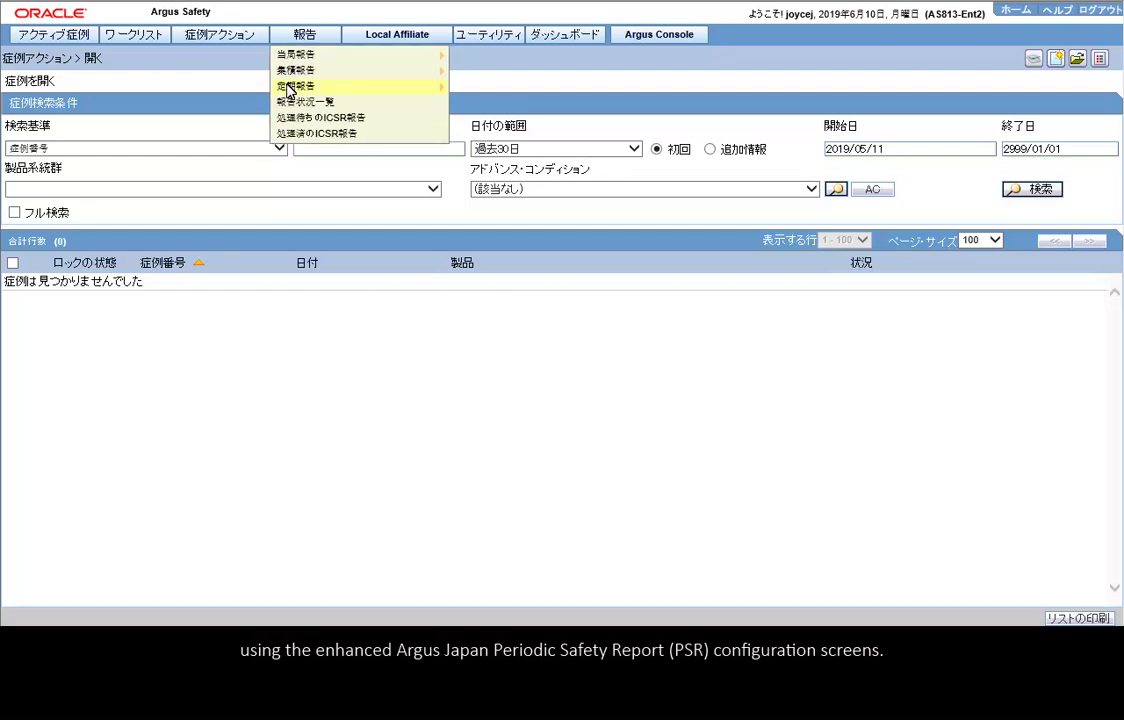
pyautogui.click(287, 88)
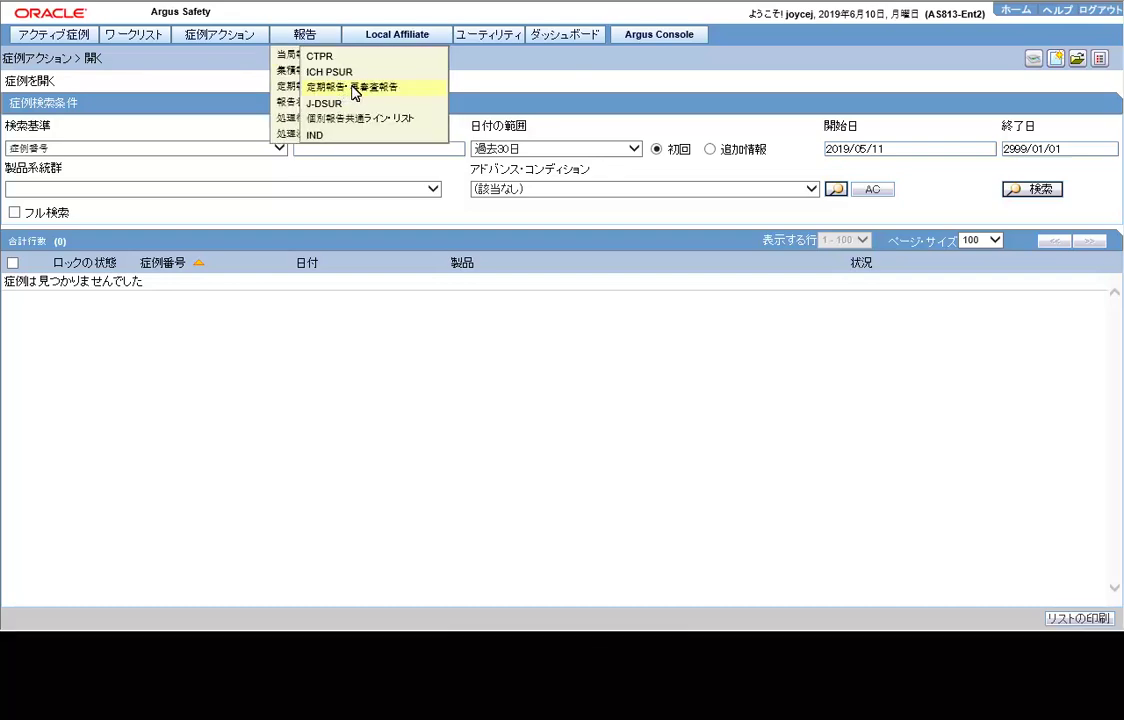
pyautogui.click(350, 90)
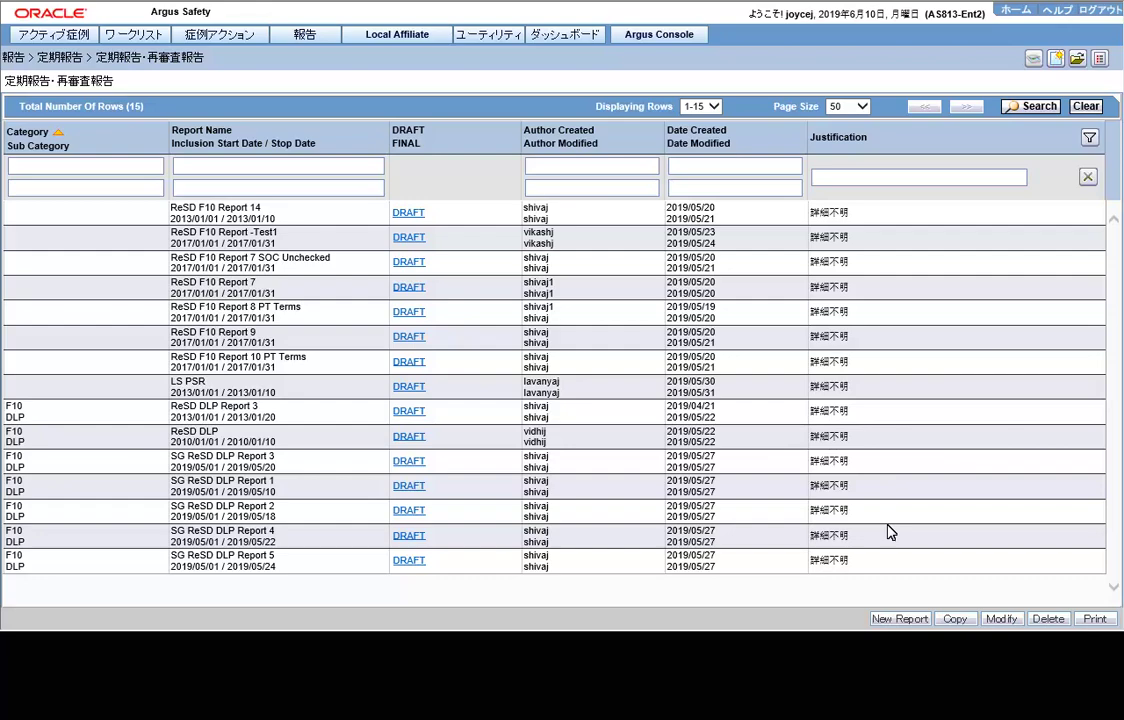
# Create a new periodic report and show its 製品選択 (product selection) settings
pyautogui.click(890, 619)
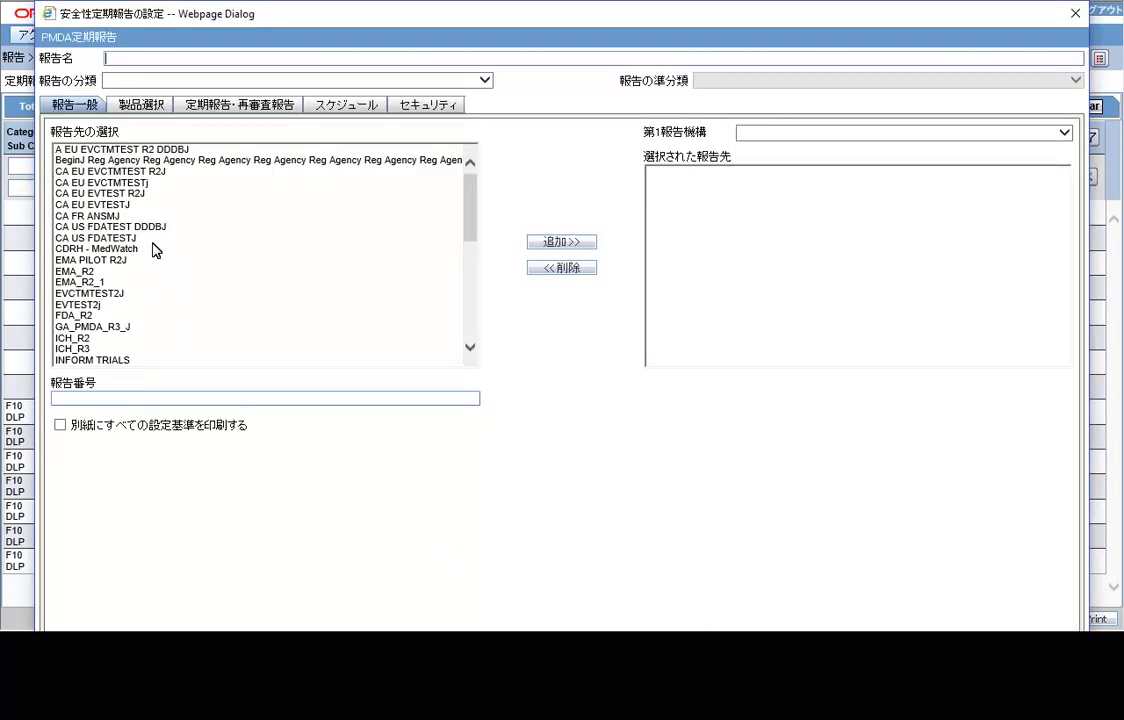
pyautogui.click(138, 104)
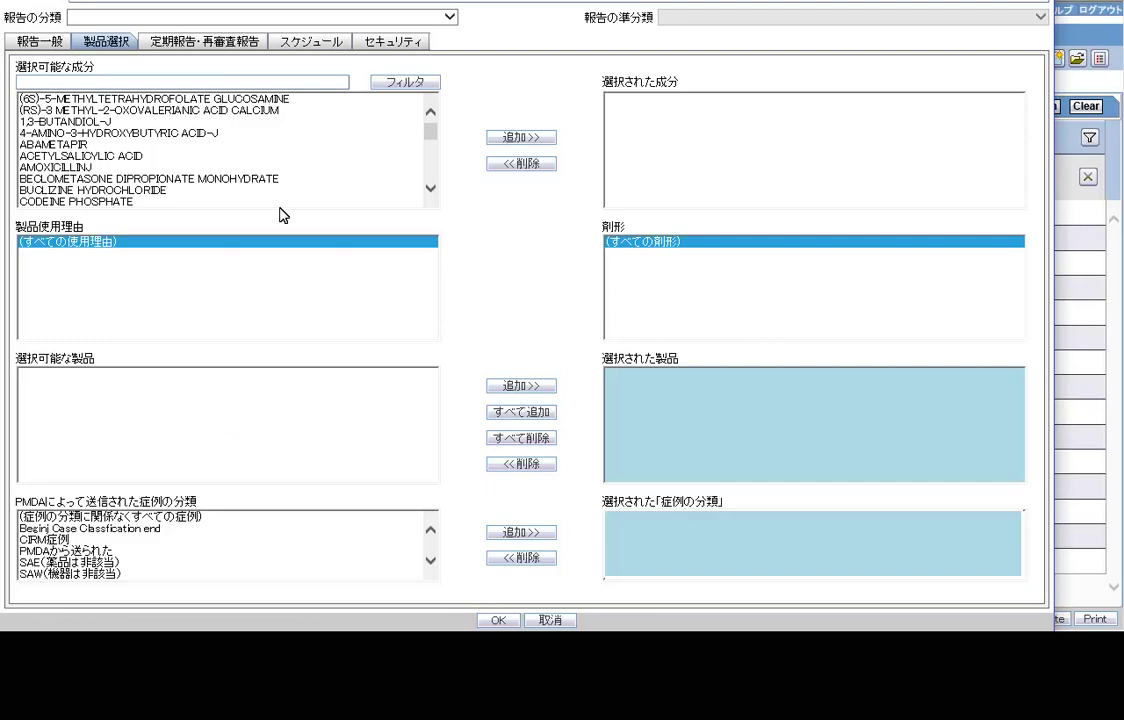
pyautogui.click(287, 41)
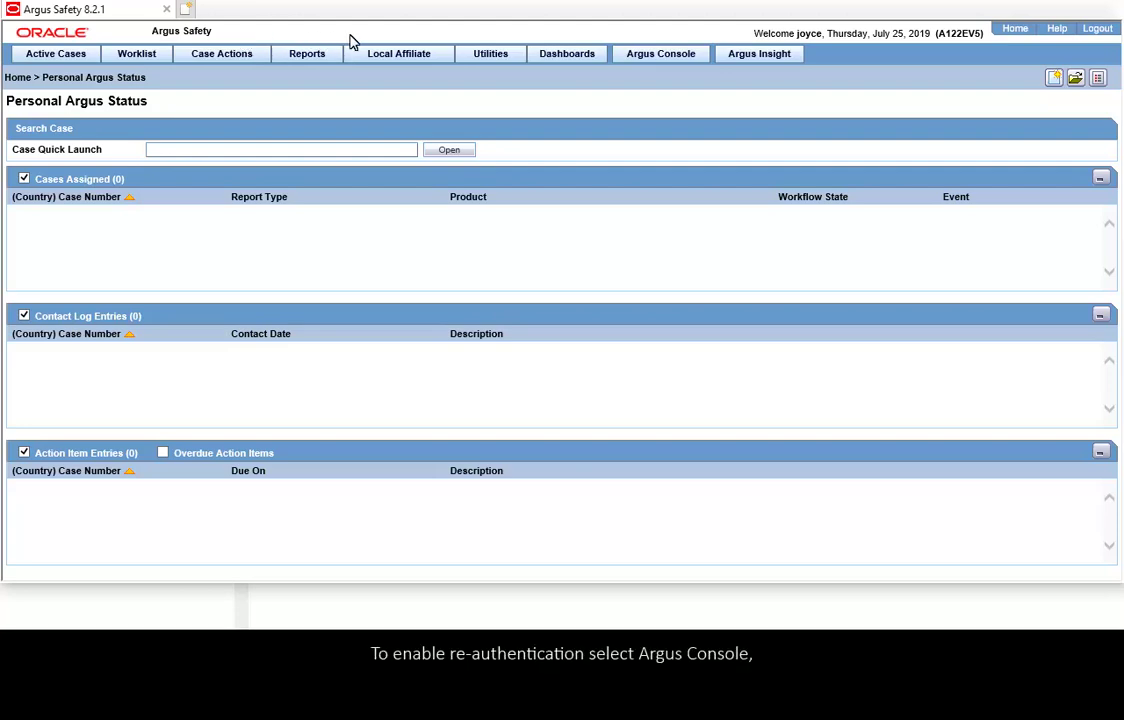
# Go to Argus Console's System Configuration > System Management (Common Profile Switches) page
pyautogui.click(669, 54)
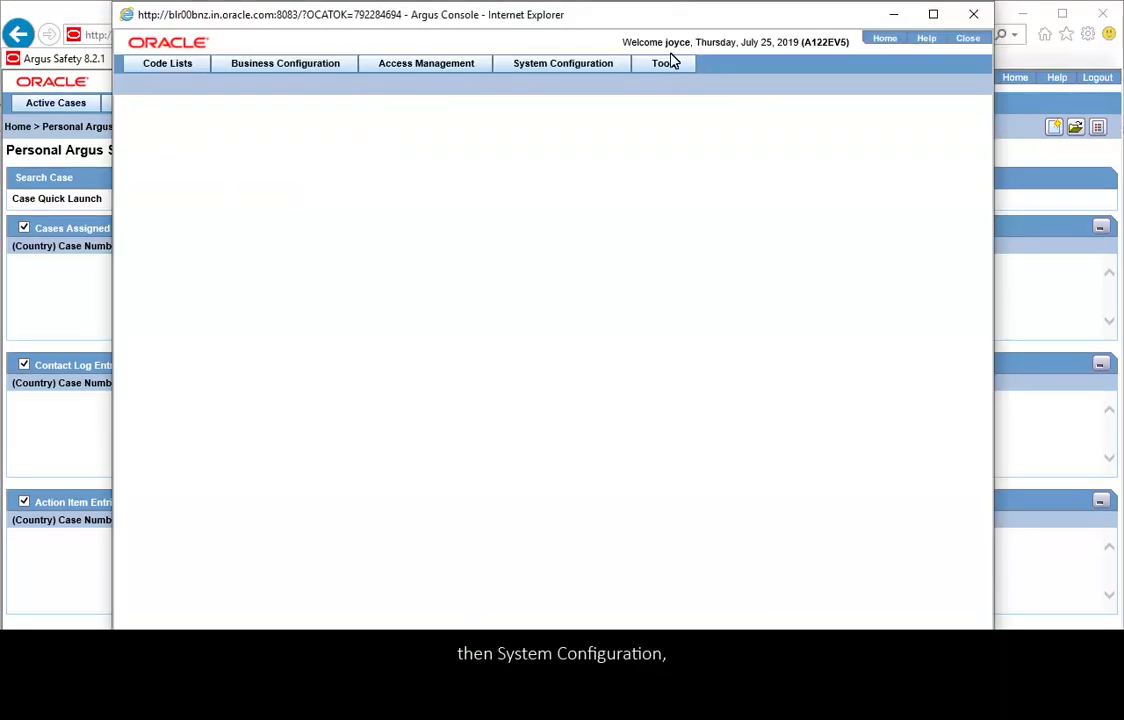
pyautogui.click(583, 68)
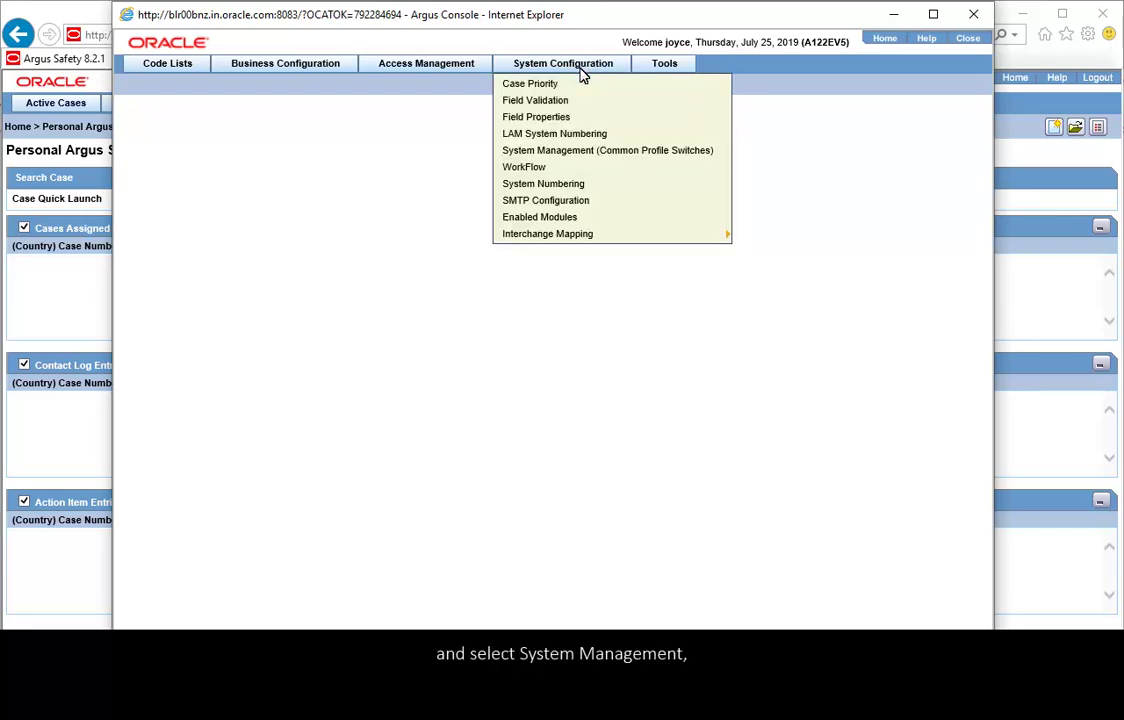
pyautogui.click(547, 152)
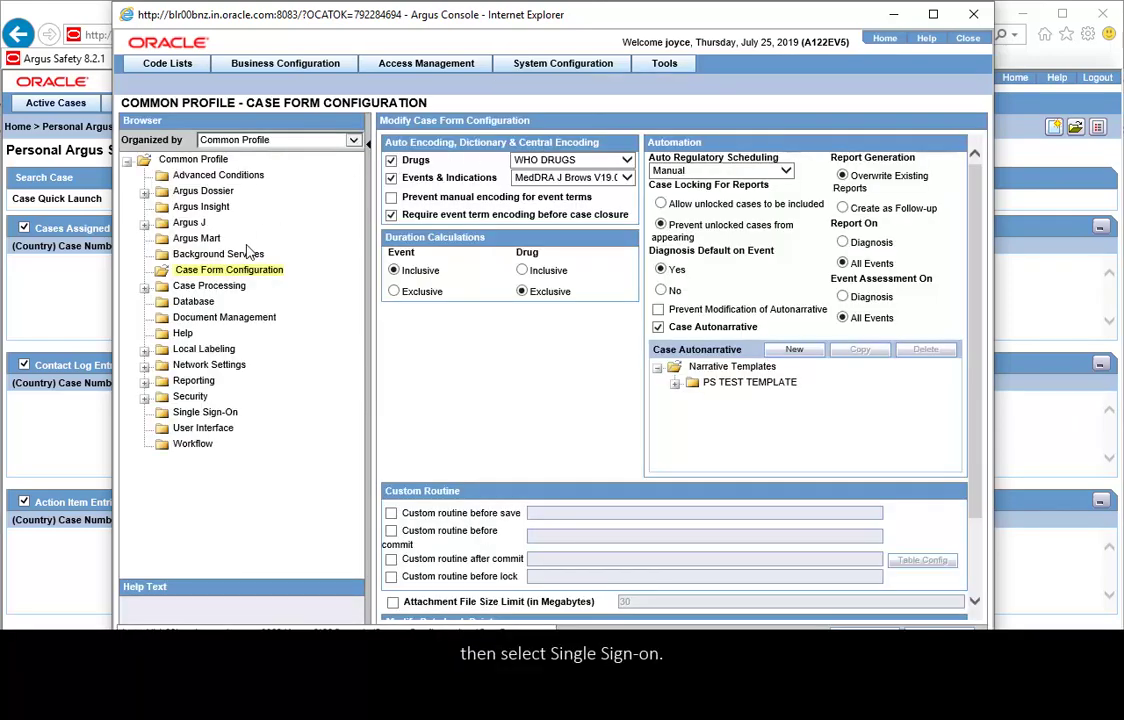
pyautogui.click(210, 411)
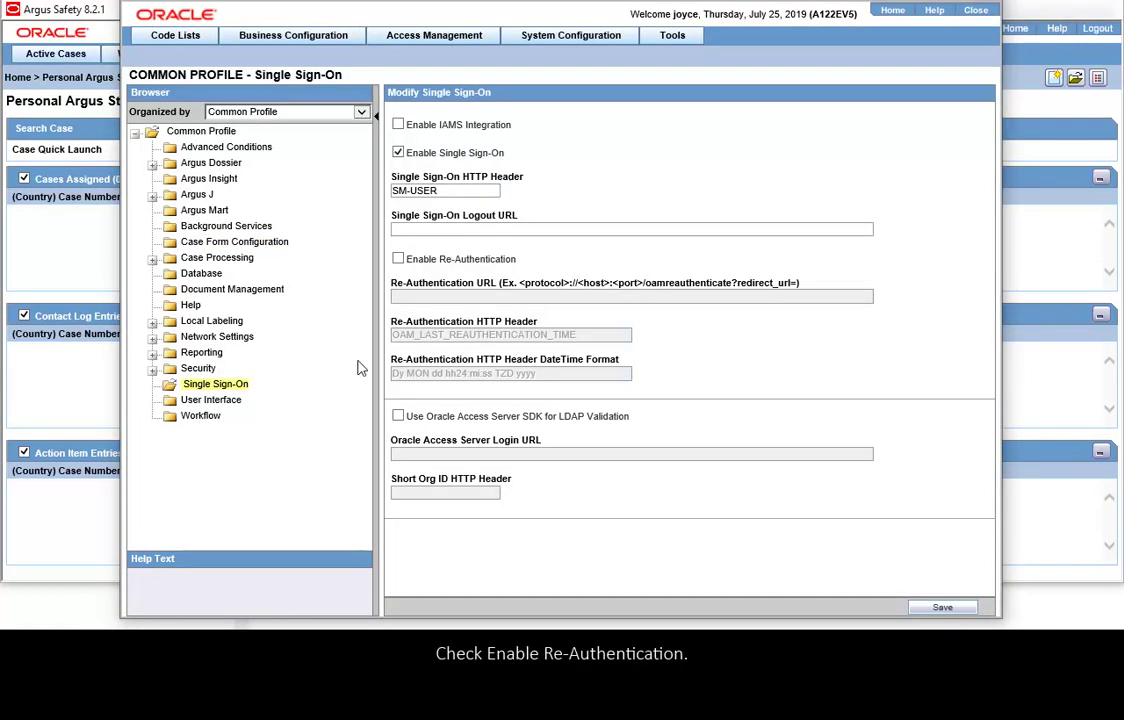
pyautogui.click(397, 259)
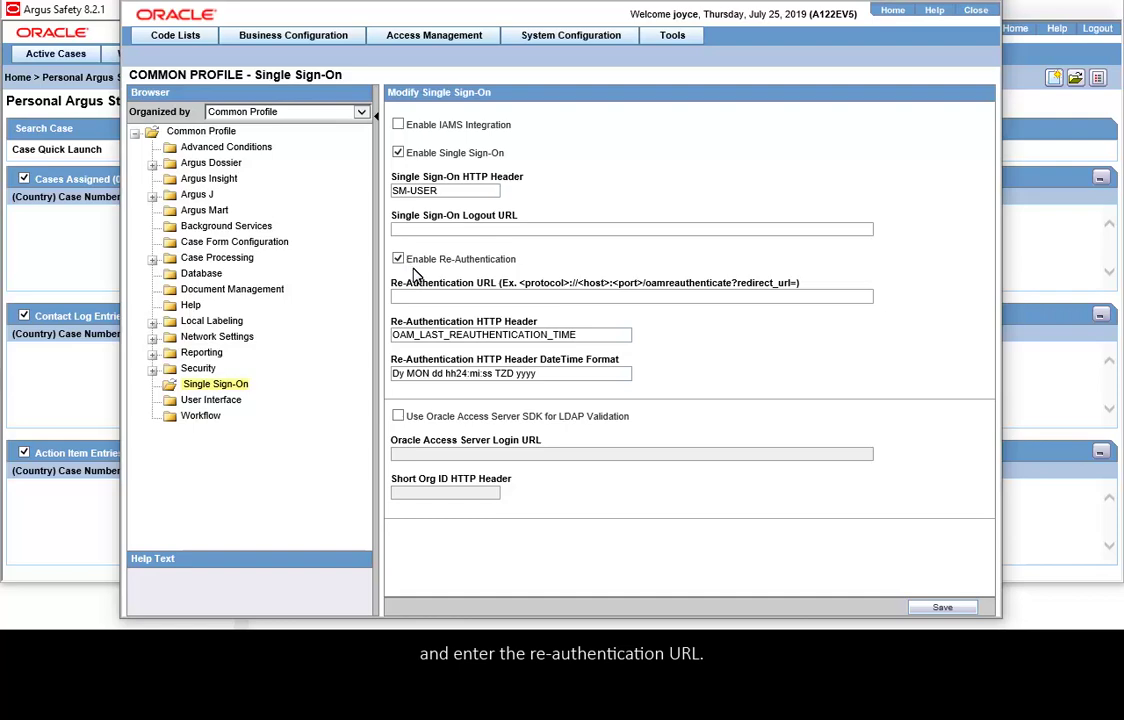
pyautogui.click(420, 298)
pyautogui.write('https://orac.idm.com:8787/ oamreauthenticate?redirect_url=')
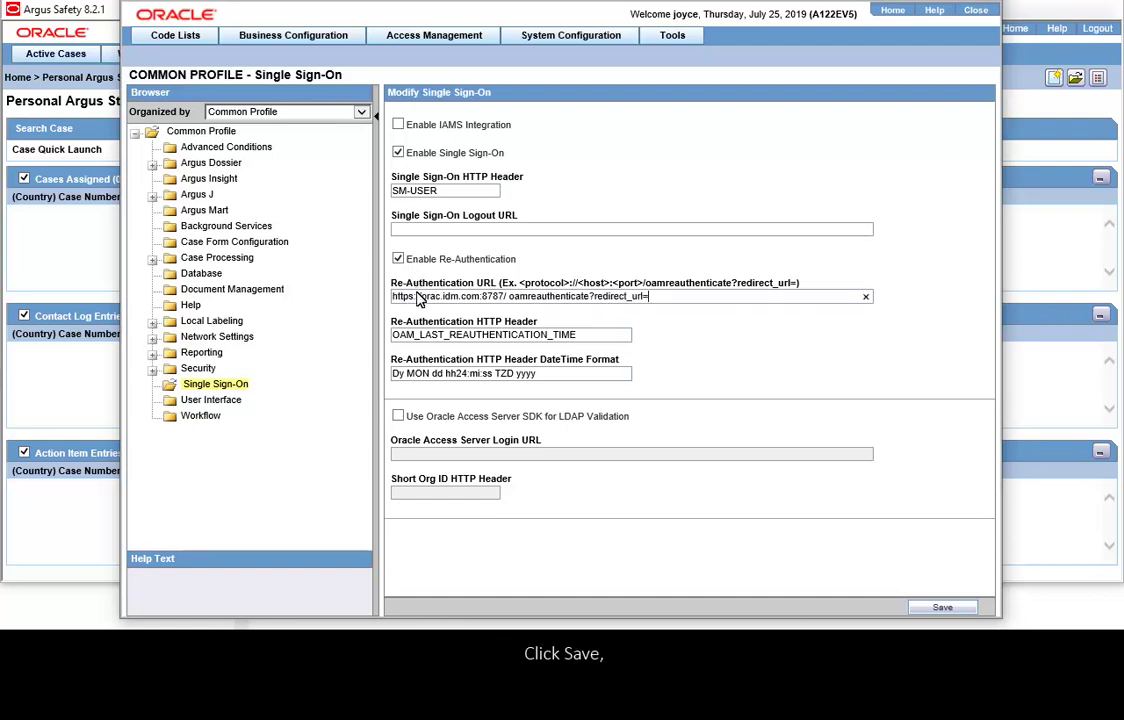
pyautogui.click(941, 607)
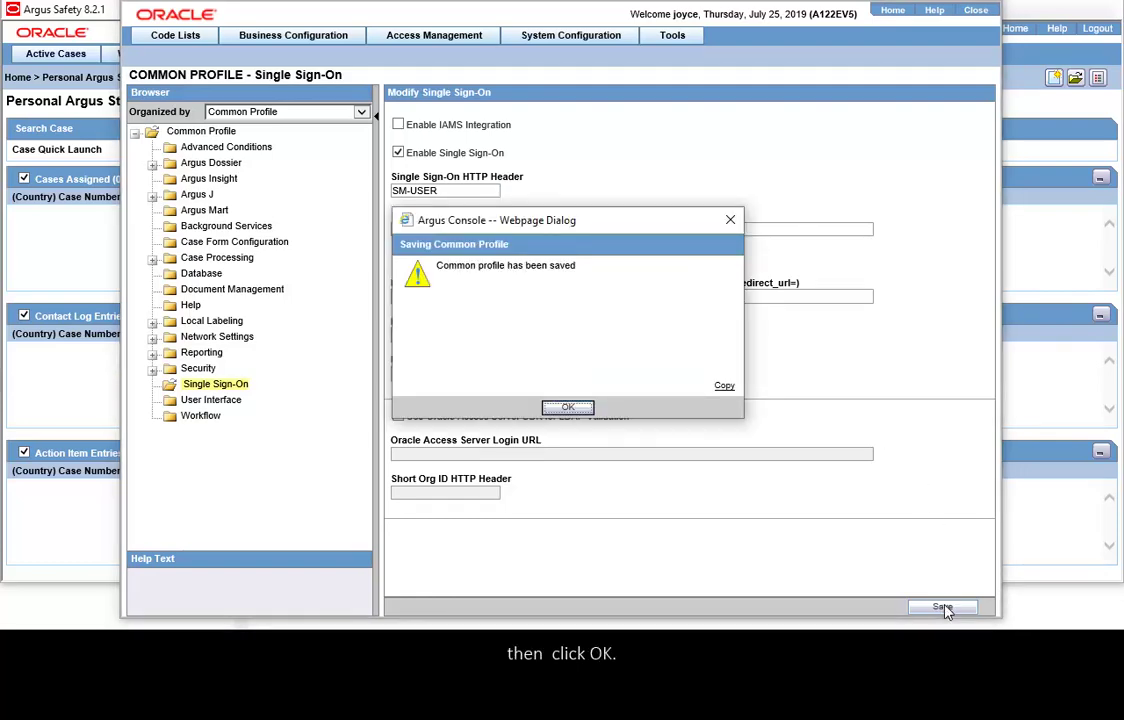
pyautogui.click(578, 410)
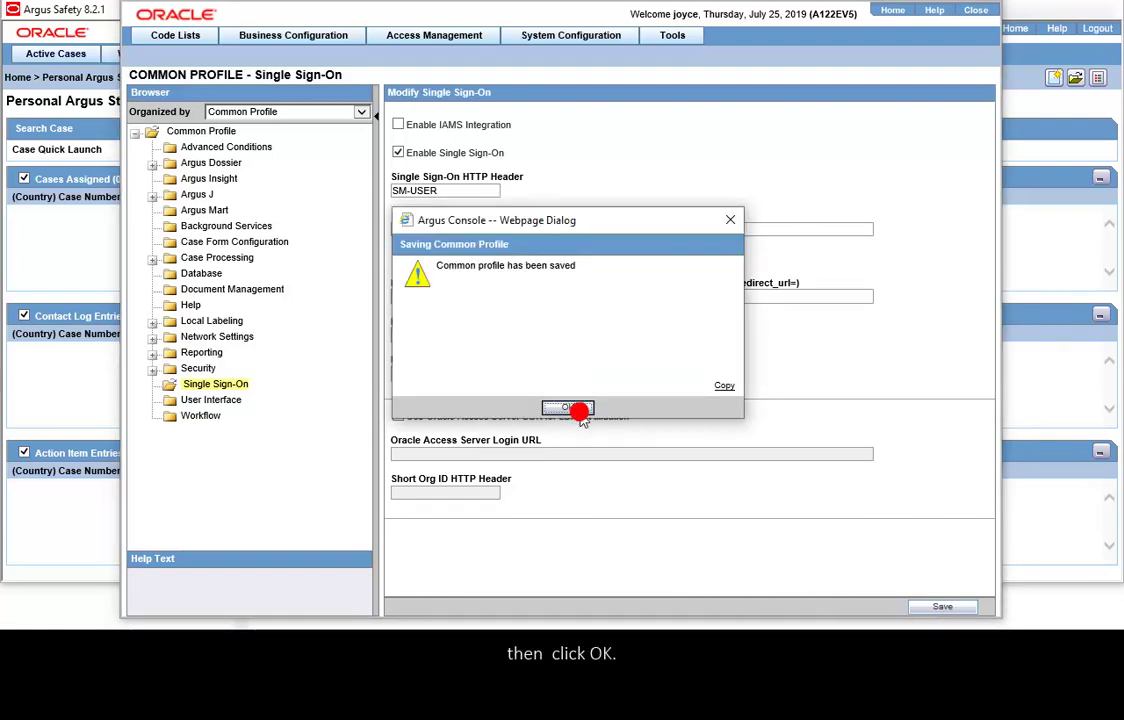